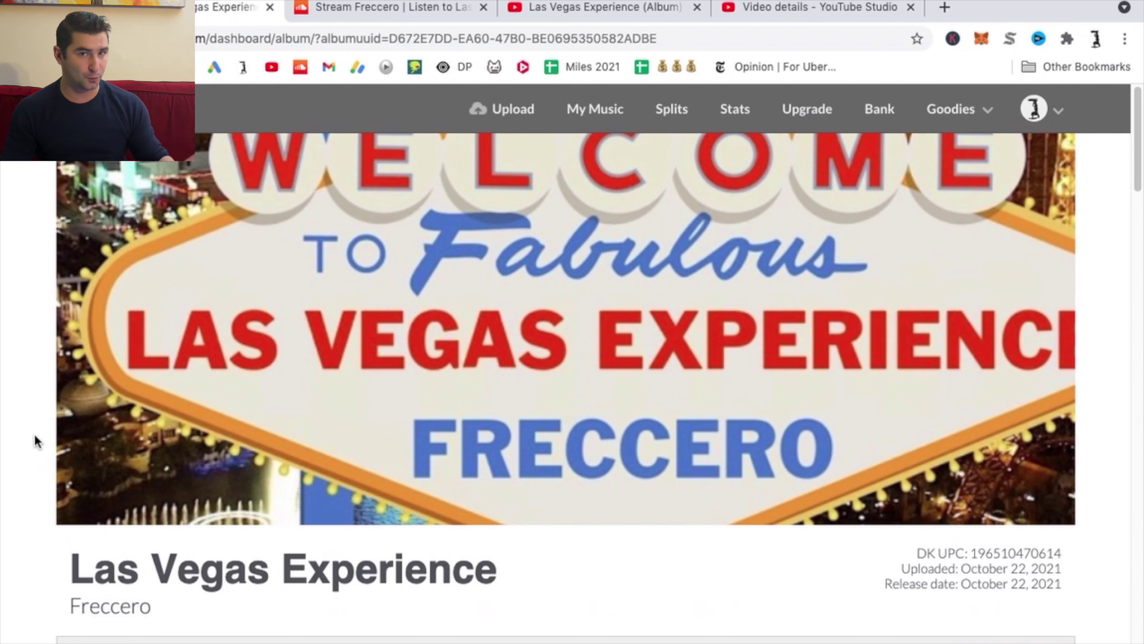
- Review the Las Vegas Experience tracks from 'Welcome to Las Vegas' to 'Jewel' and their ISRC codes
scroll(39, 415, "down", 8)
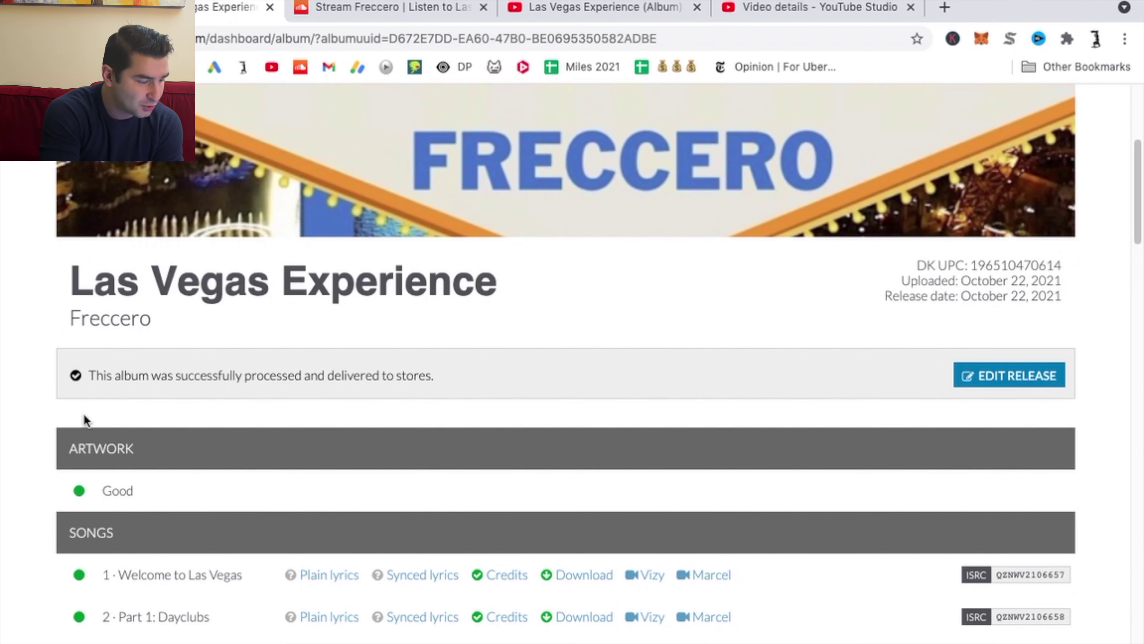
scroll(3, 383, "down", 1)
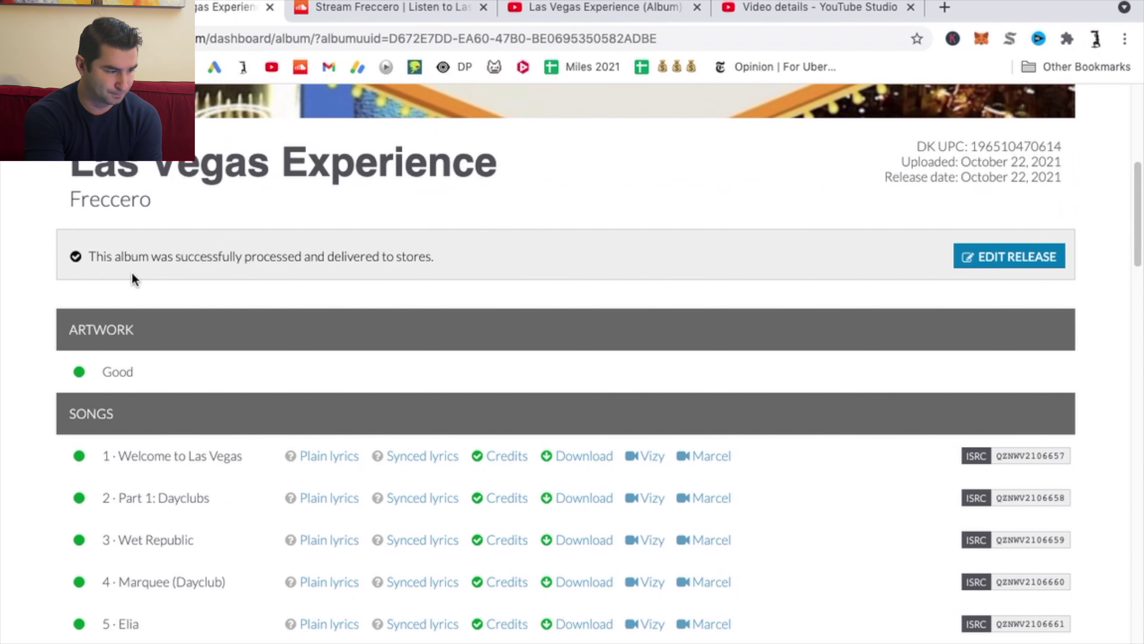
left_click_drag(86, 256, 454, 260)
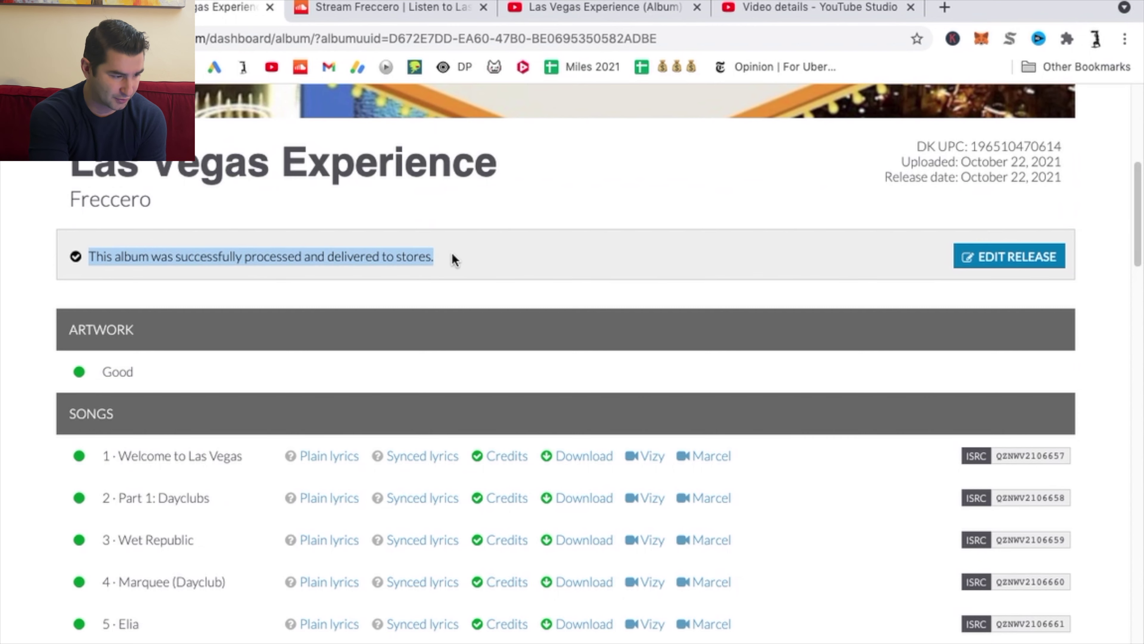
left_click(492, 256)
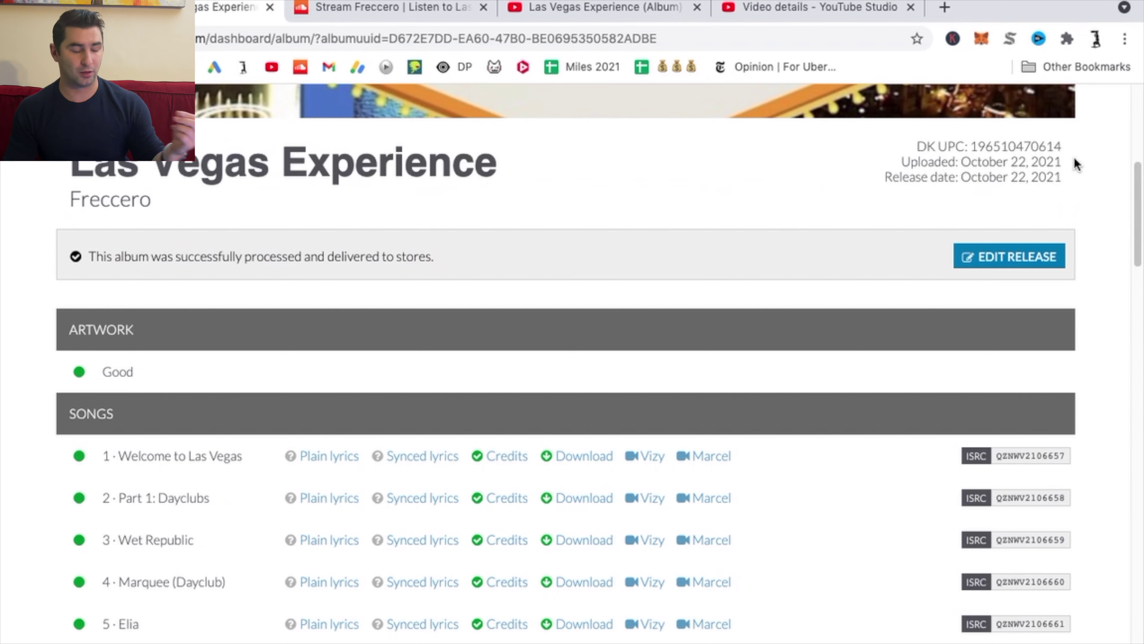
scroll(43, 378, "down", 15)
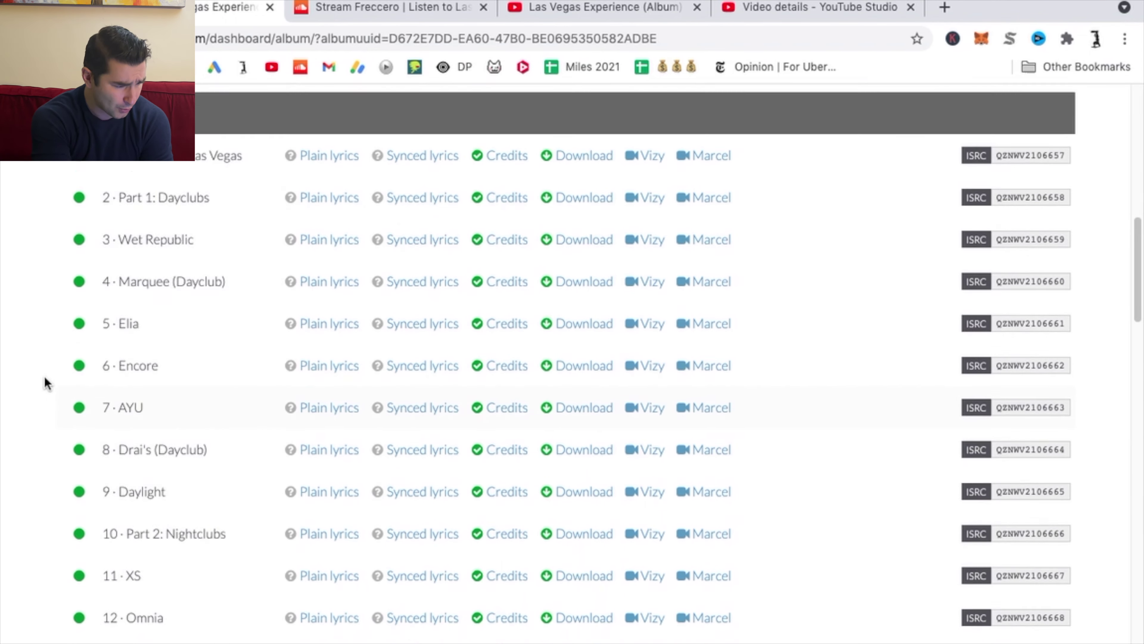
scroll(113, 401, "down", 5)
scroll(77, 391, "up", 20)
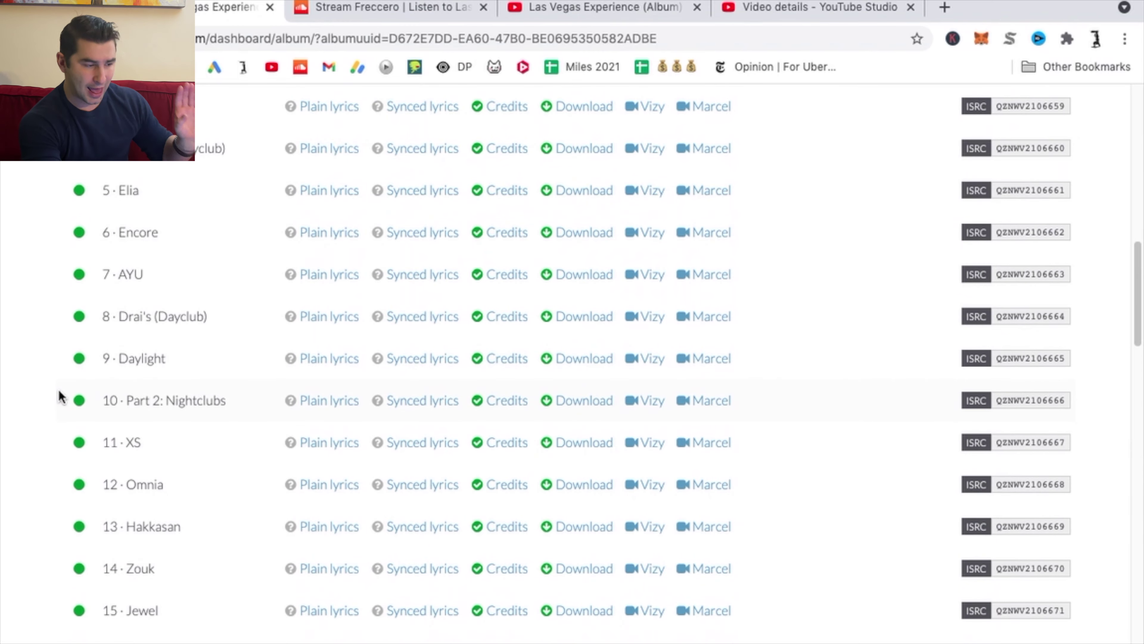
scroll(61, 396, "up", 5)
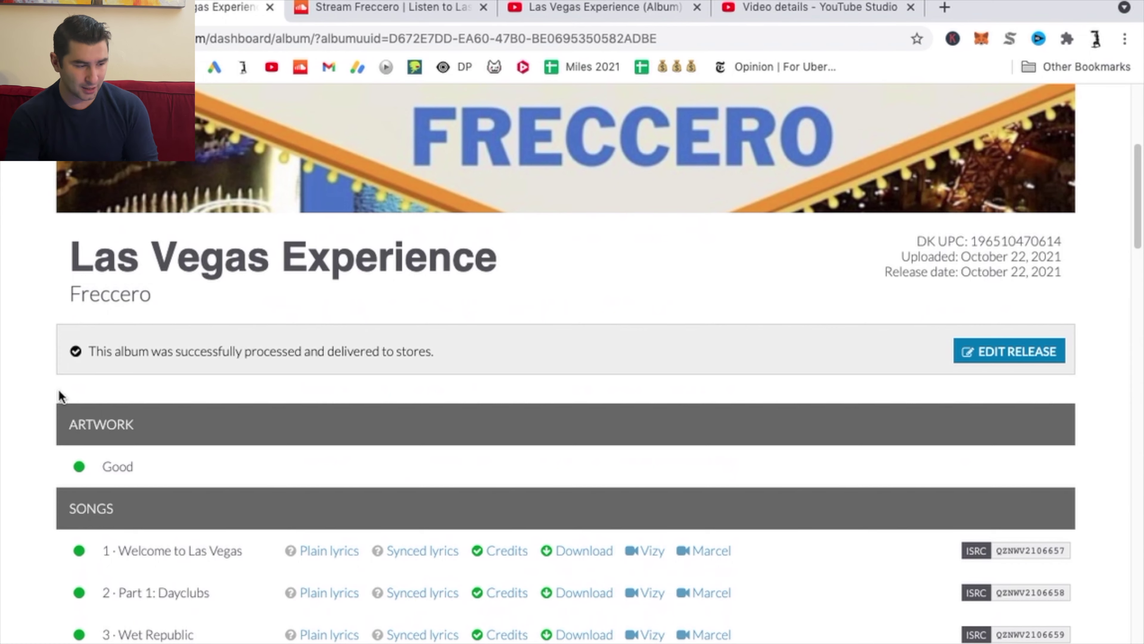
left_click(394, 8)
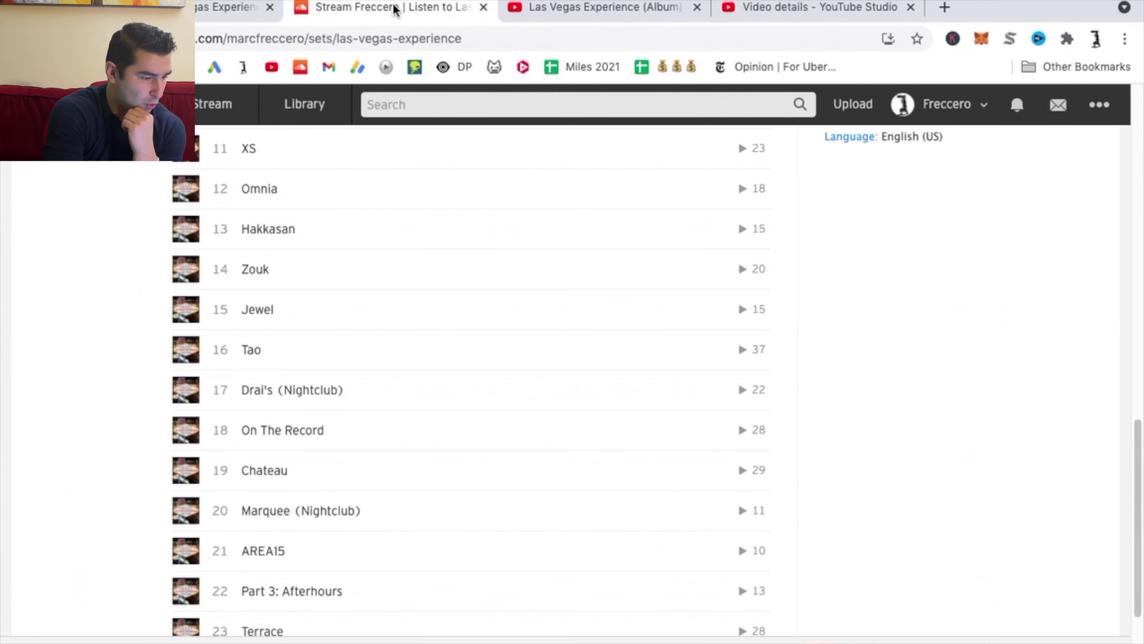
scroll(902, 366, "up", 15)
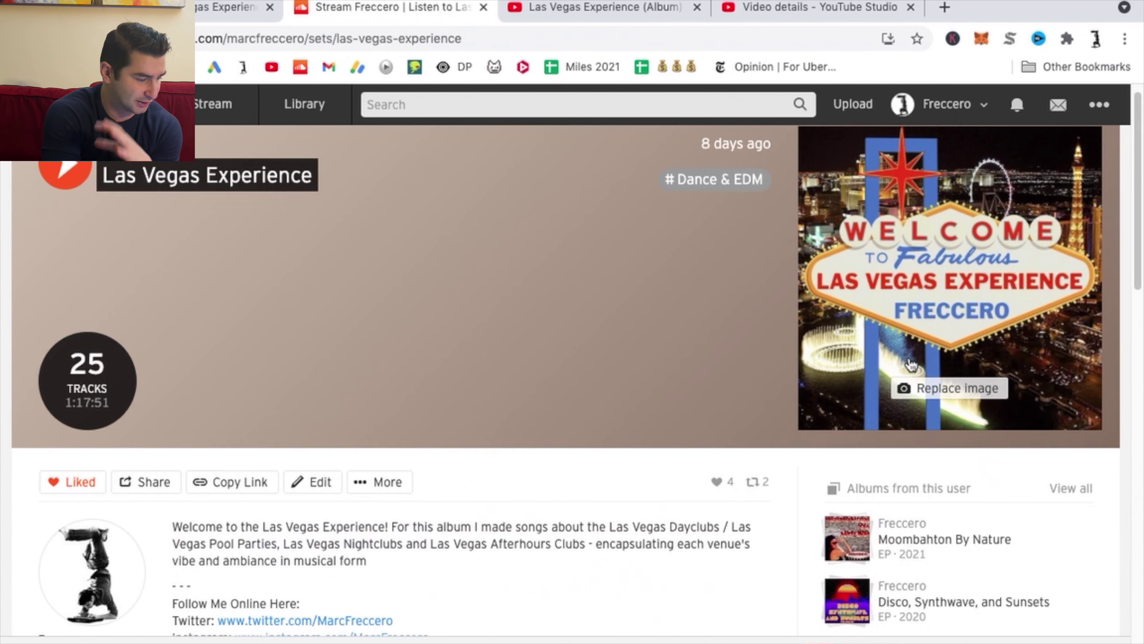
scroll(911, 363, "down", 1)
scroll(911, 363, "up", 1)
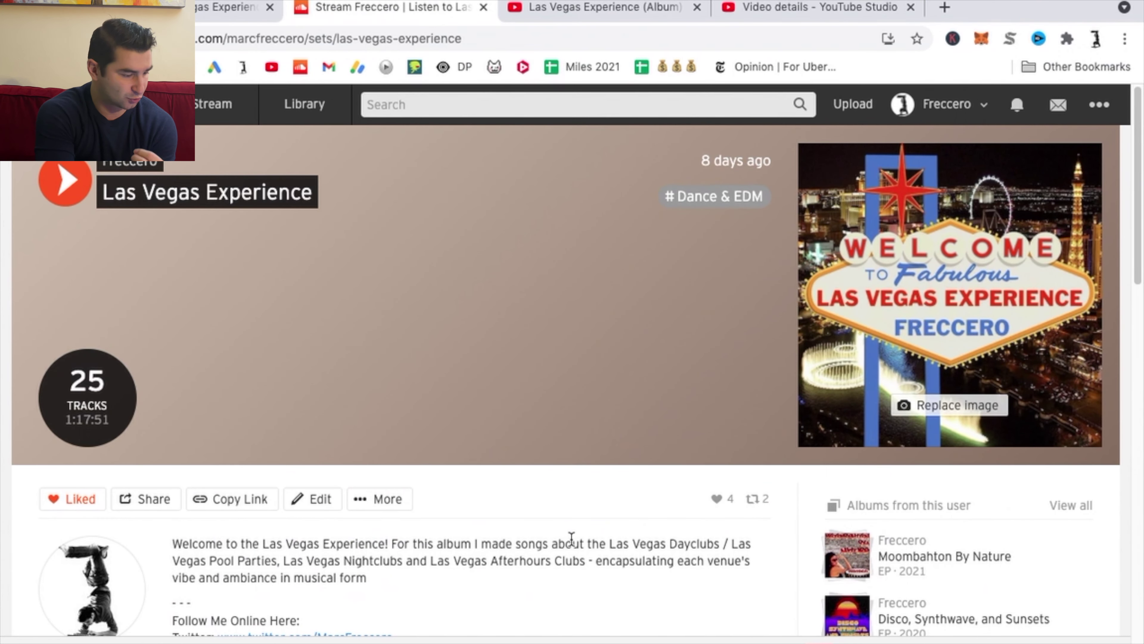
scroll(271, 391, "down", 10)
scroll(575, 440, "up", 10)
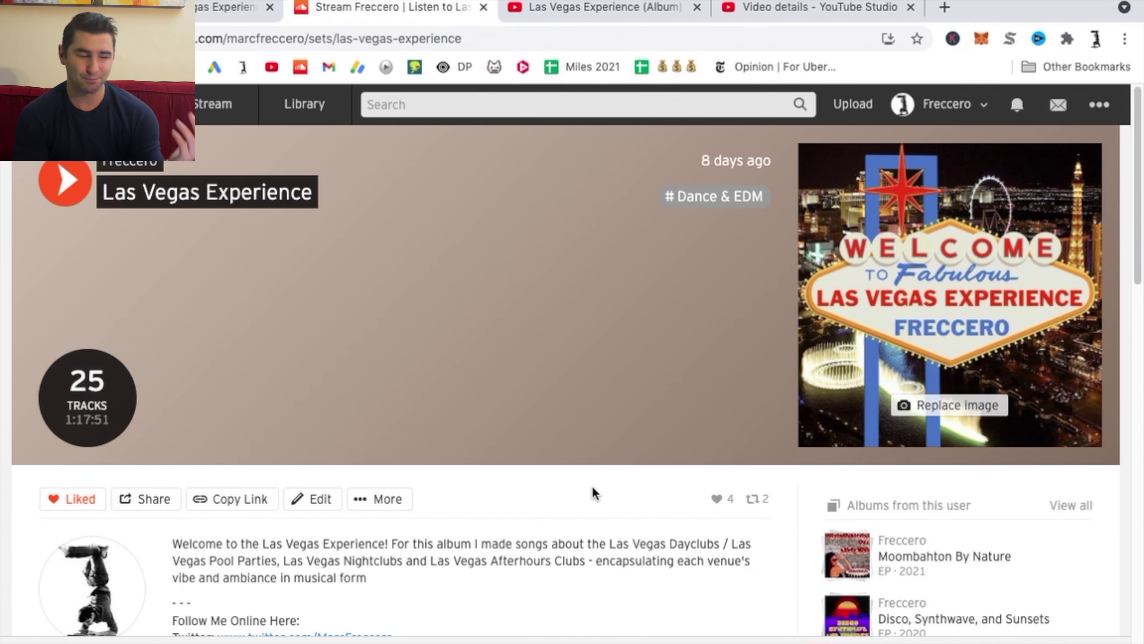
scroll(592, 493, "down", 14)
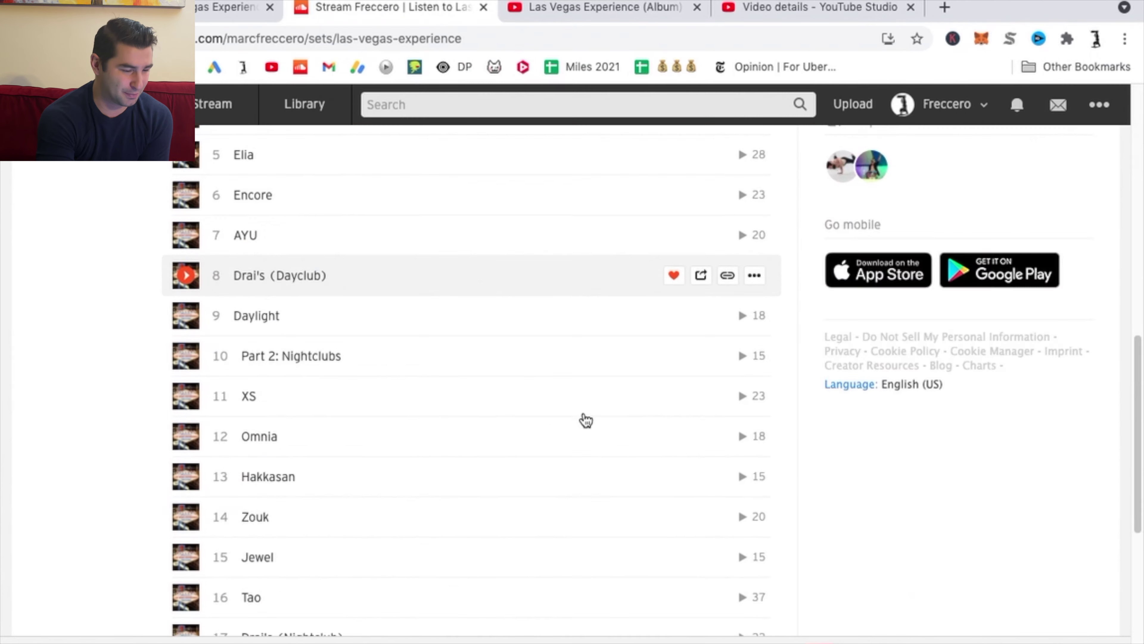
scroll(860, 373, "up", 9)
scroll(700, 319, "up", 3)
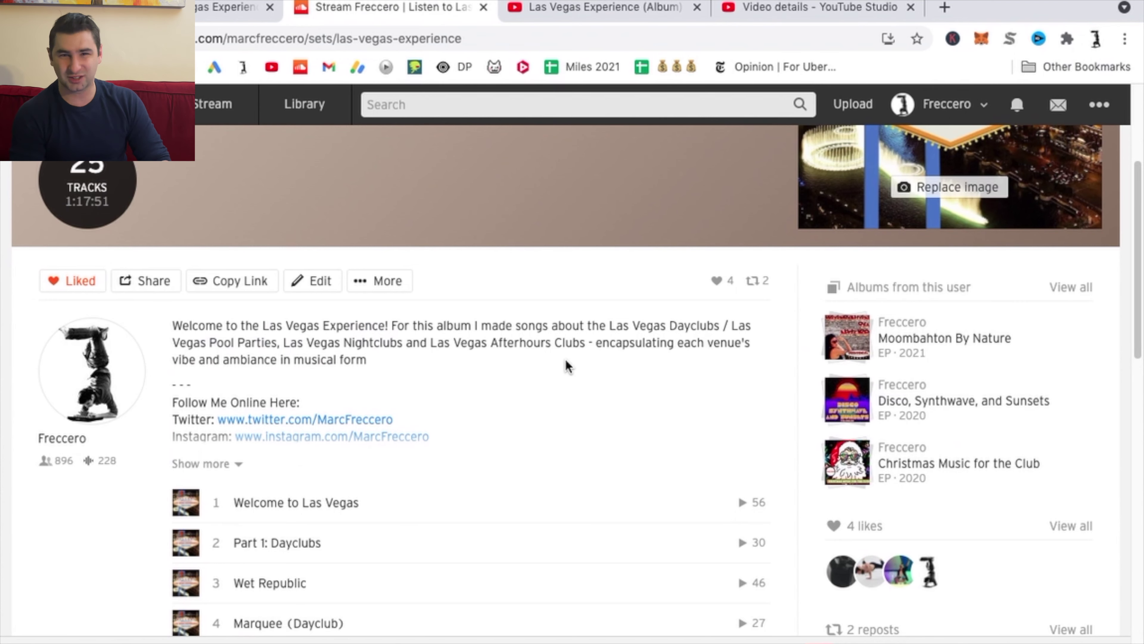
scroll(613, 312, "up", 5)
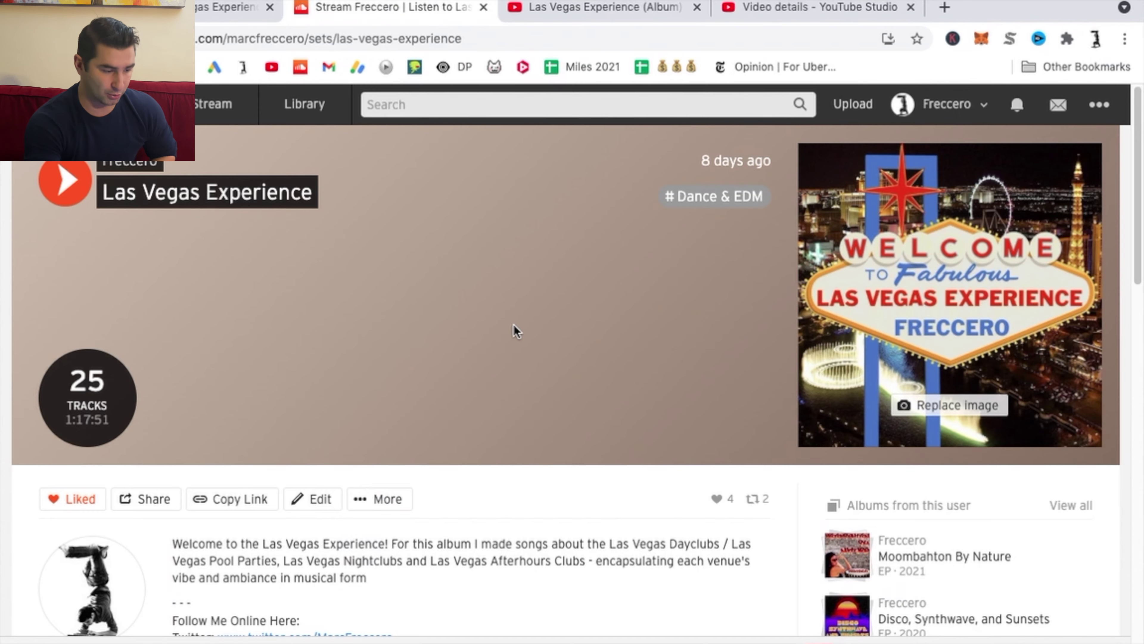
scroll(513, 327, "down", 8)
scroll(531, 481, "down", 7)
scroll(851, 451, "down", 1)
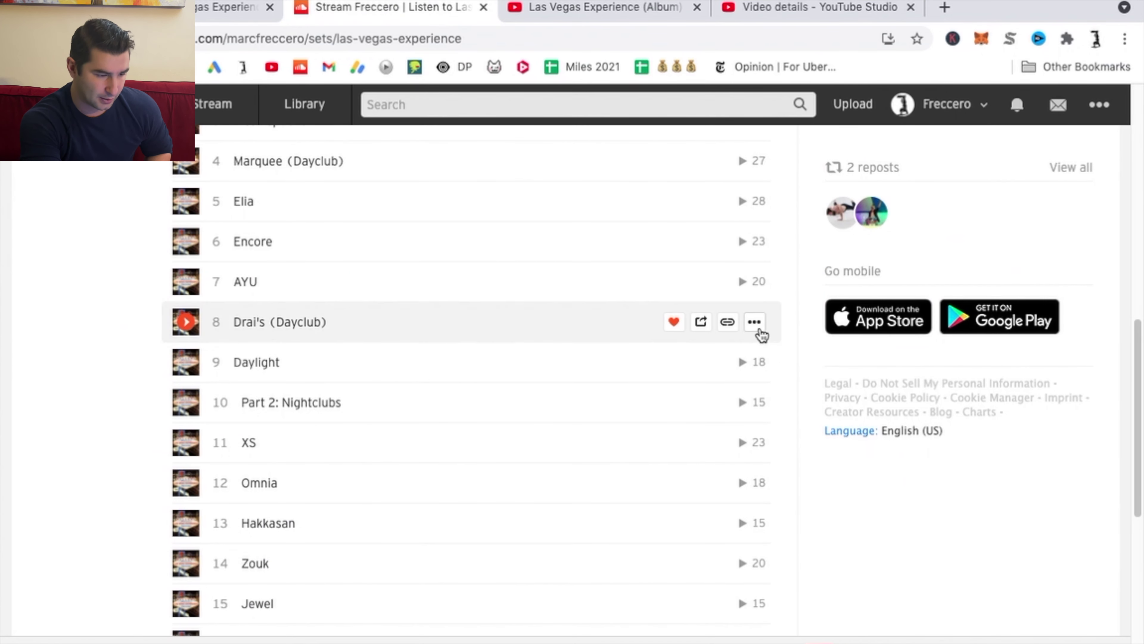
left_click(754, 322)
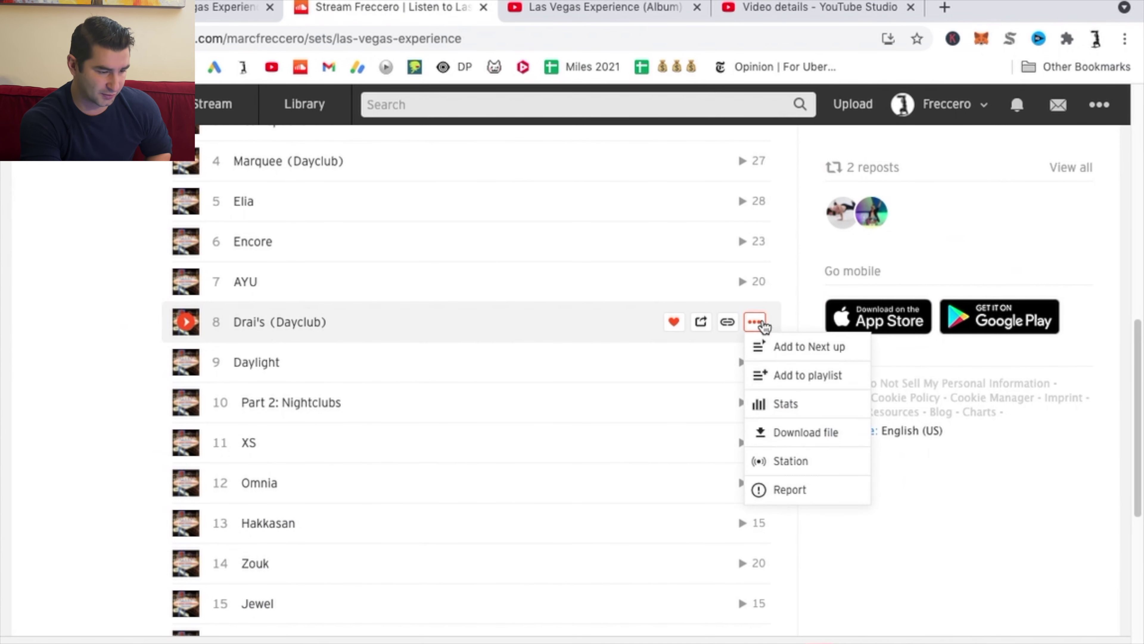
left_click(971, 503)
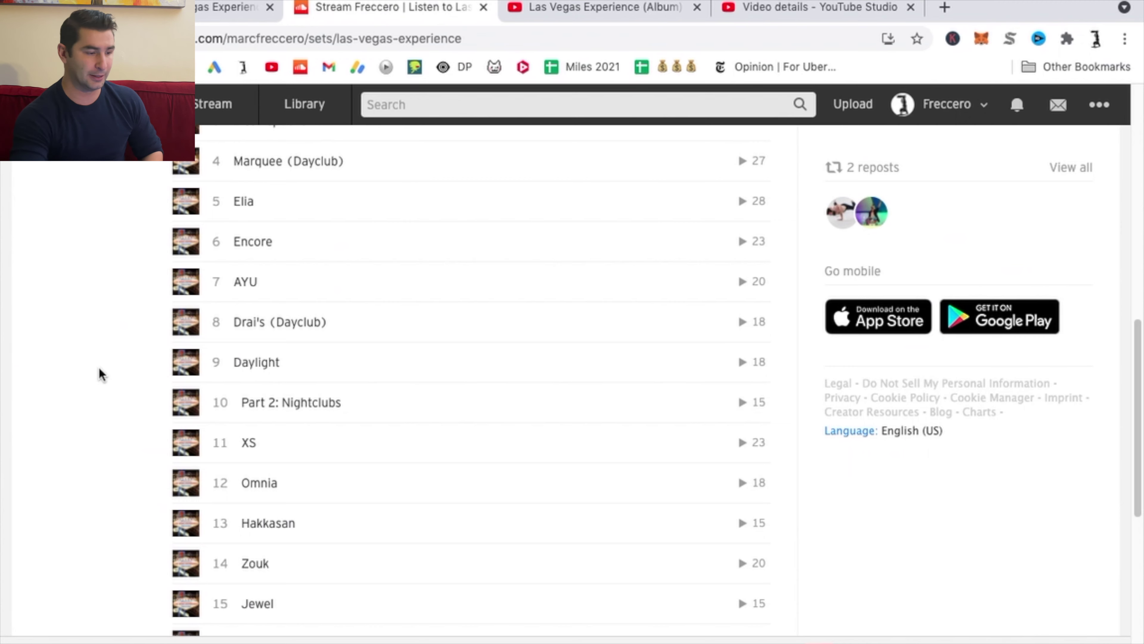
- Show the 25-video Las Vegas Experience (Album) playlist, then bring up the Vegas project folder
left_click(595, 11)
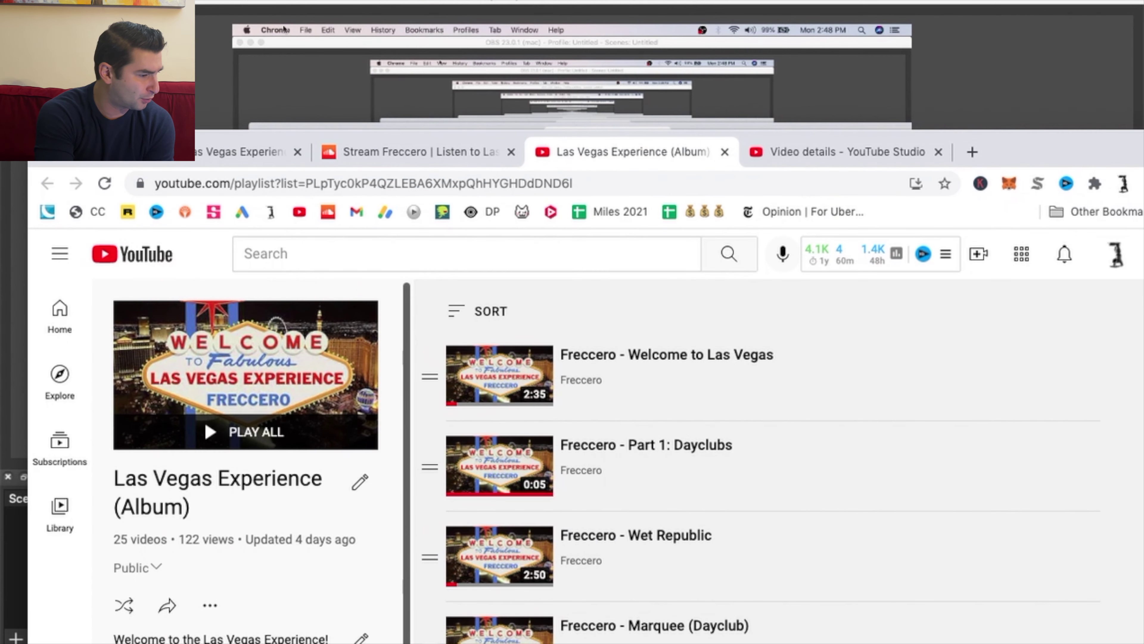
left_click(251, 45)
- Open the square VEGAS.jpg cover from the Vegas project folder in Preview
left_click(347, 7)
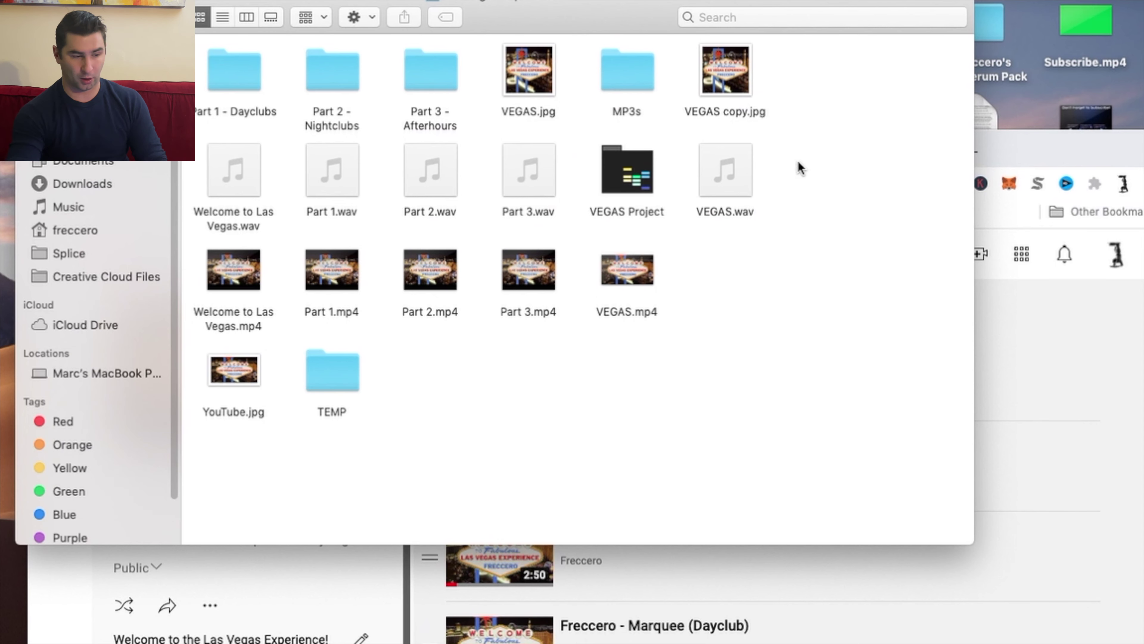
double_click(525, 74)
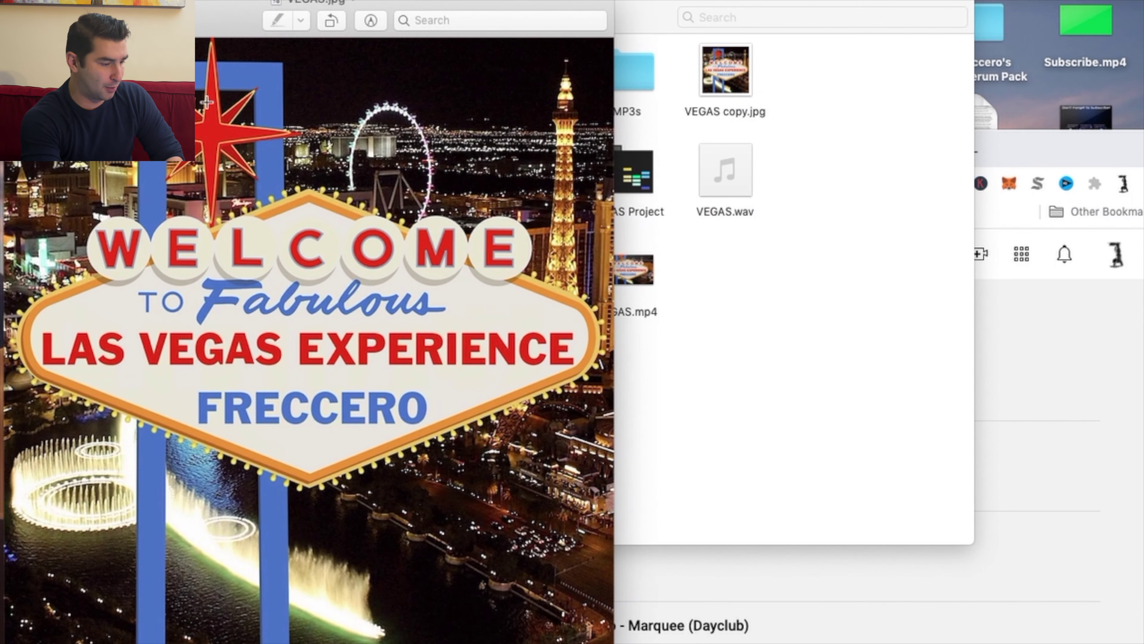
left_click_drag(96, 18, 516, 14)
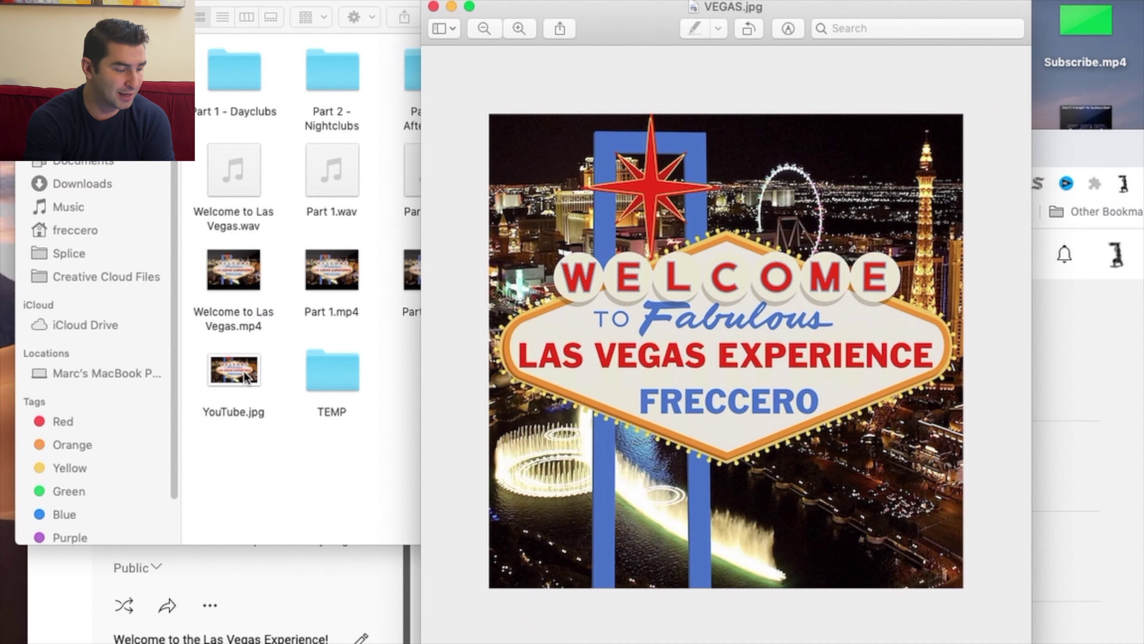
- Open YouTube.jpg and confirm its 1920×1080 size in Adjust Size without changing it
double_click(234, 369)
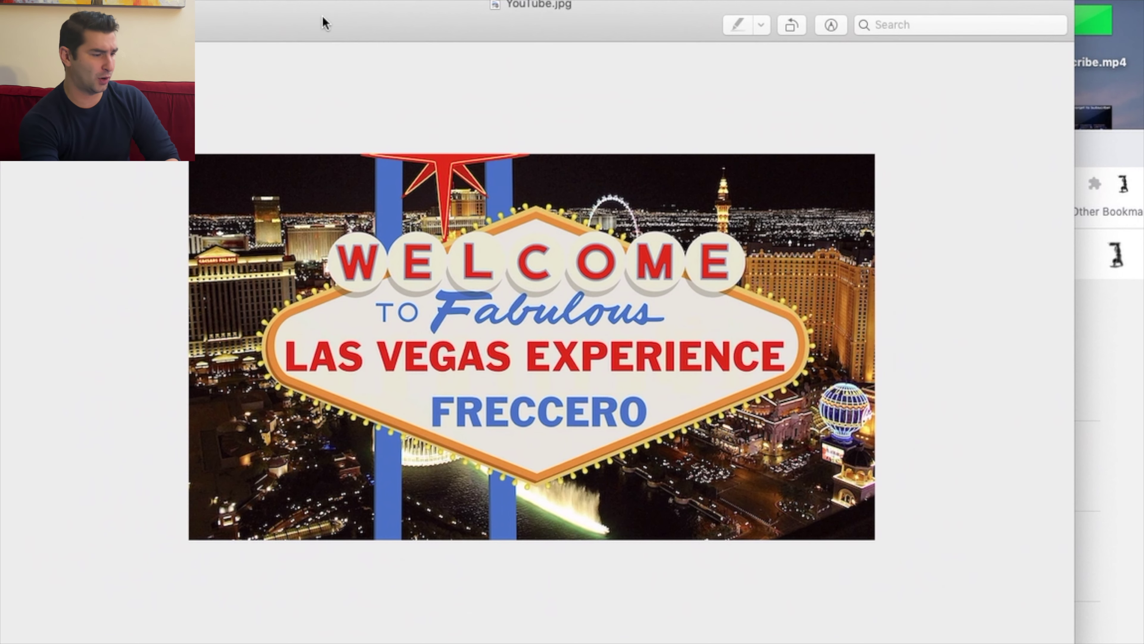
left_click(283, 1)
left_click(312, 58)
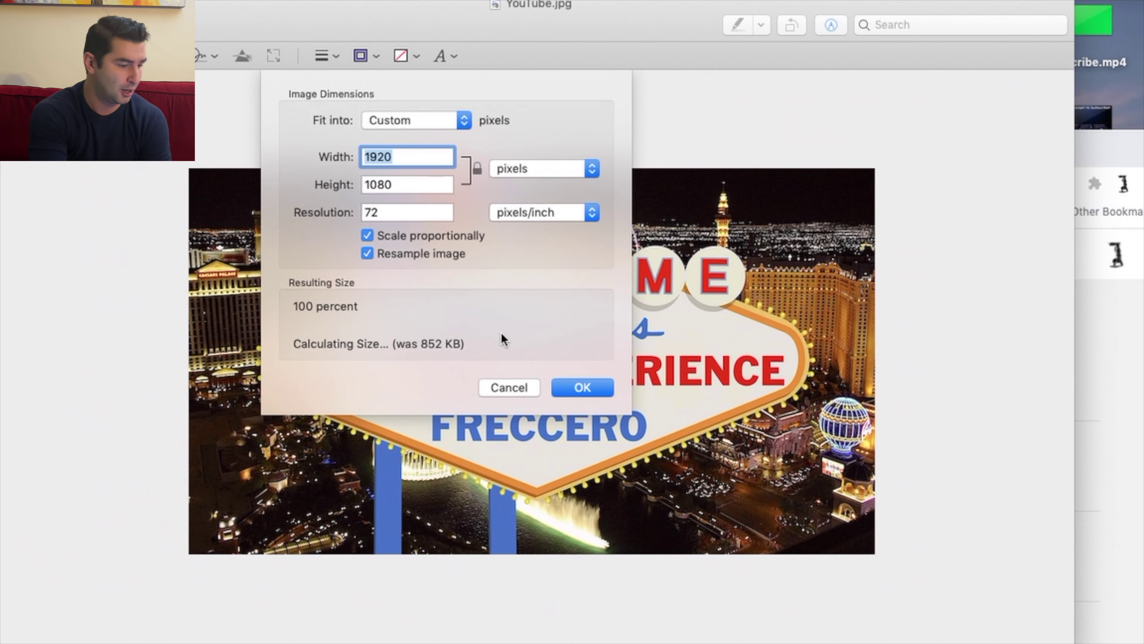
left_click(507, 385)
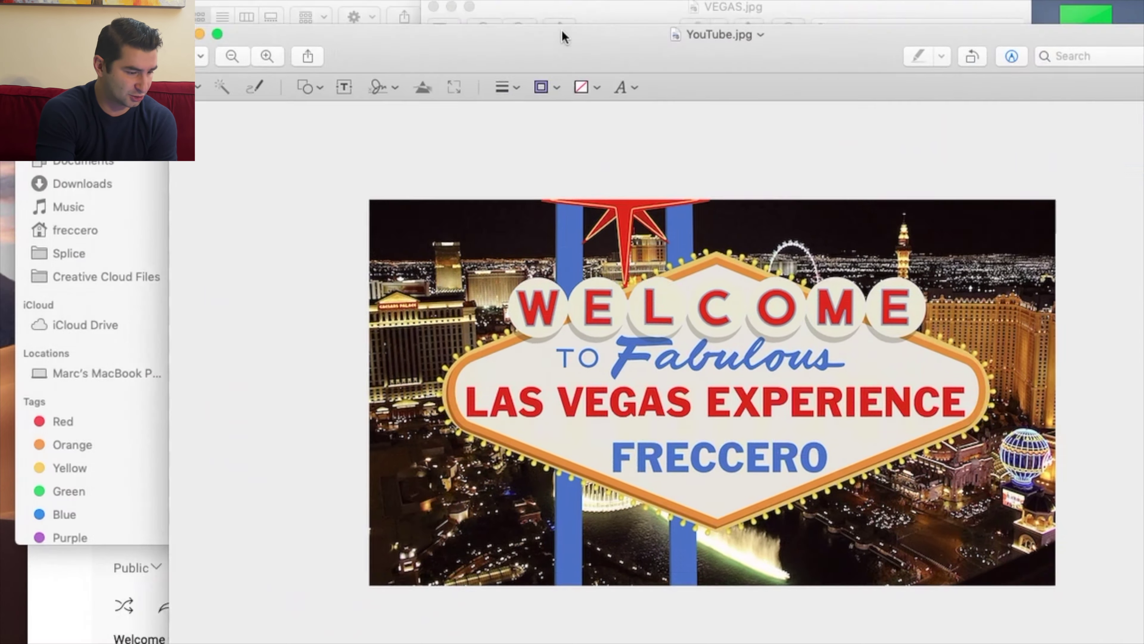
- Compare the YouTube artwork with the VEGAS cover, then close both images and hide Finder
left_click_drag(563, 36, 536, 205)
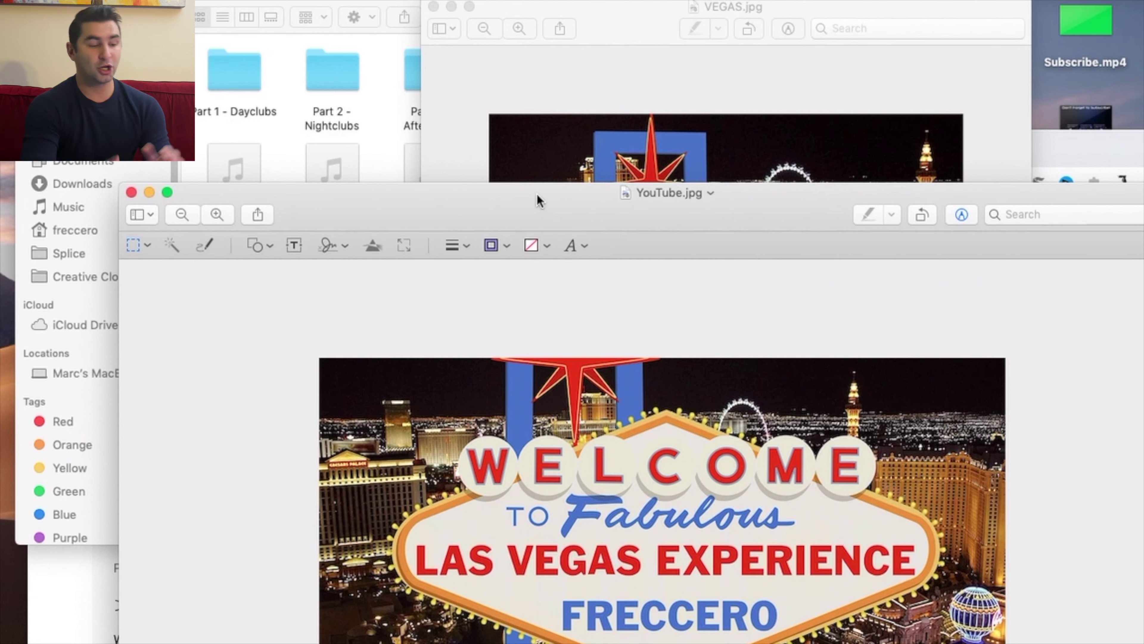
left_click(537, 170)
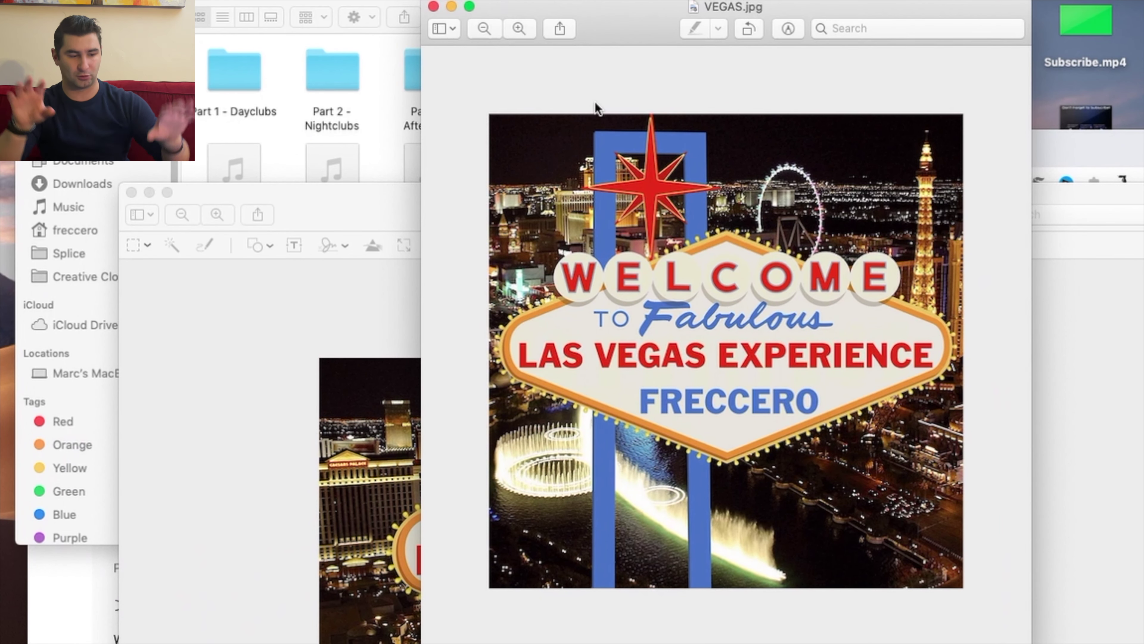
left_click_drag(370, 248, 347, 94)
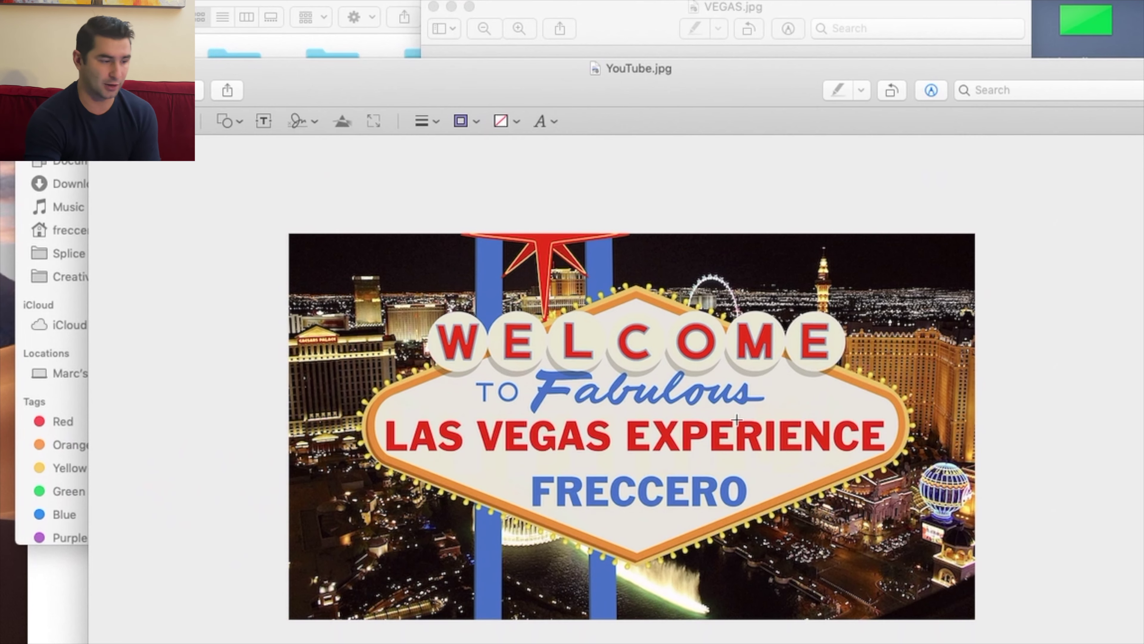
key("super+w")
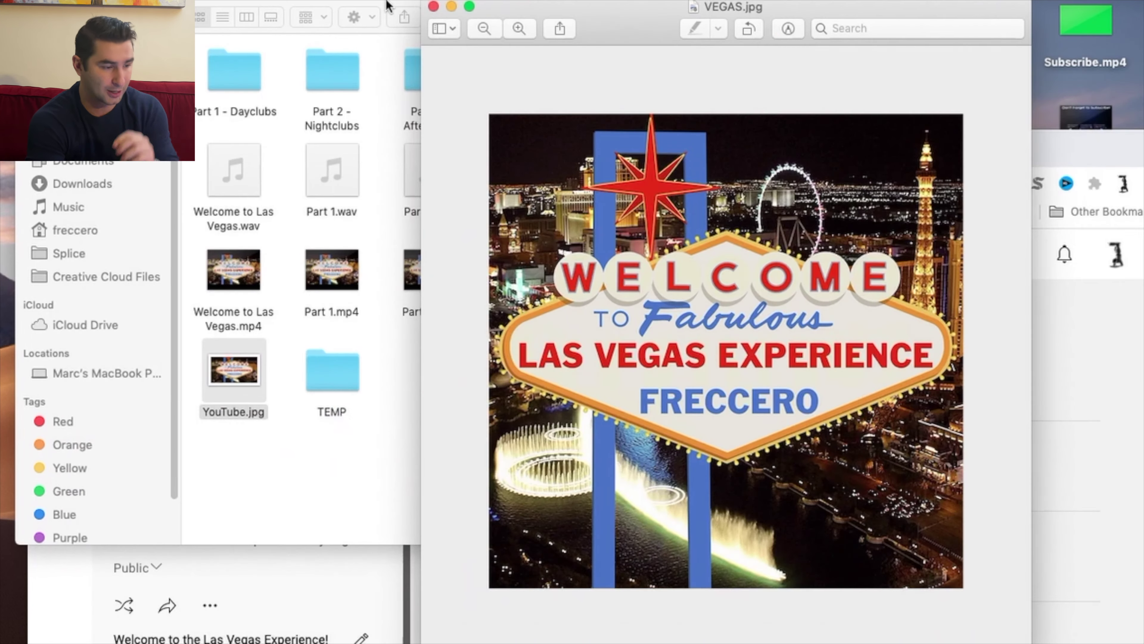
left_click(433, 7)
key("super+w")
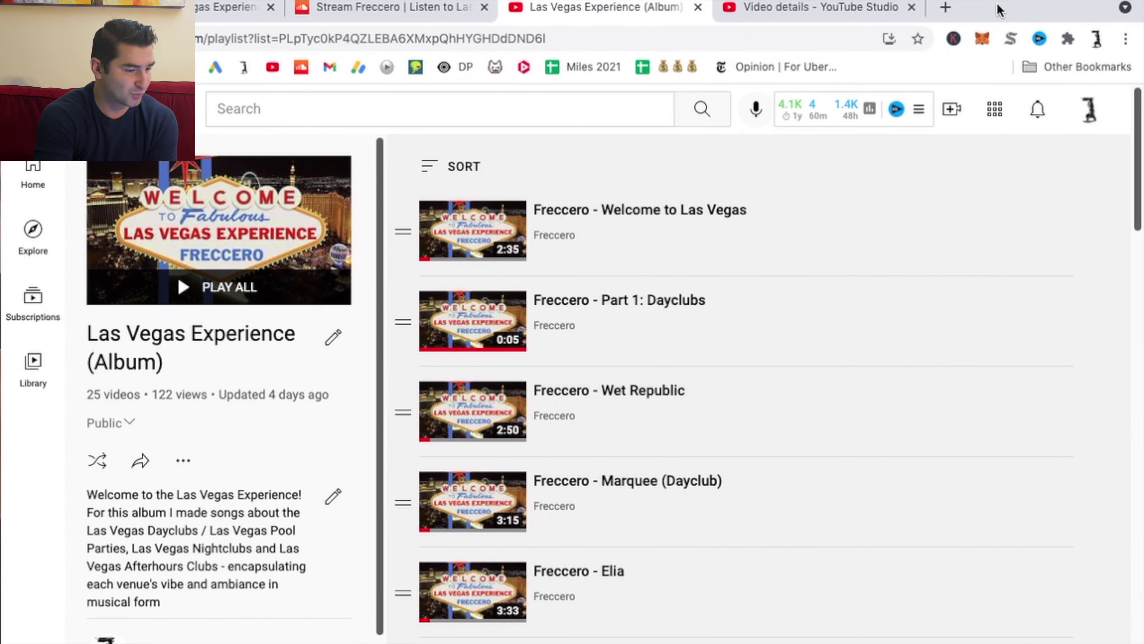
- Review the Freccero - Zouk video's title, description and tags in YouTube Studio
left_click(831, 19)
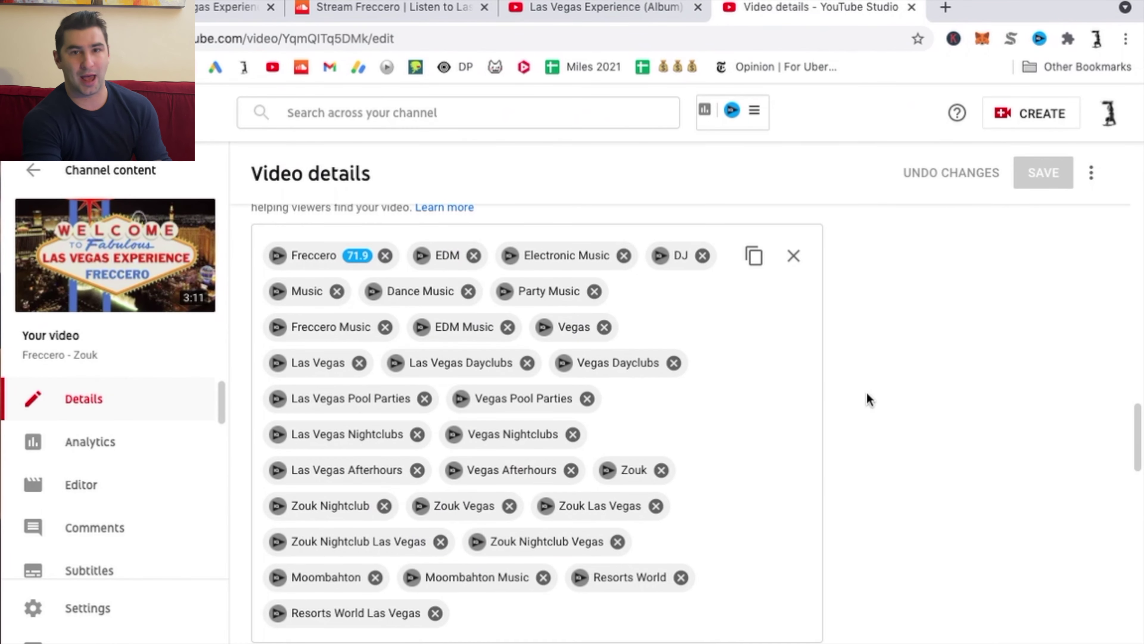
scroll(867, 393, "up", 15)
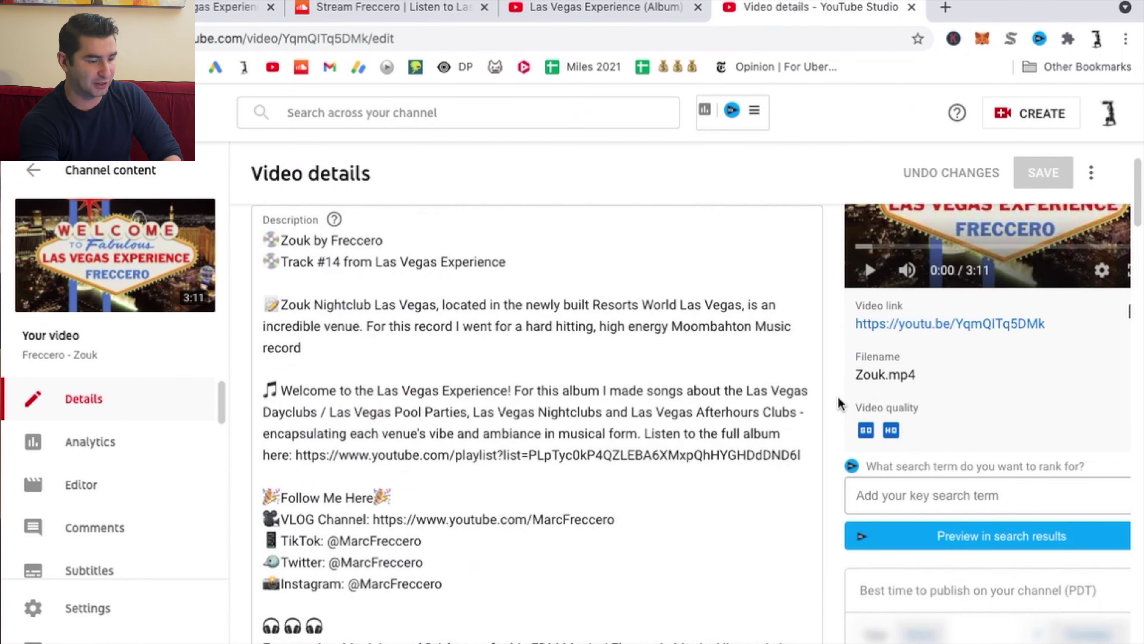
scroll(838, 403, "up", 2)
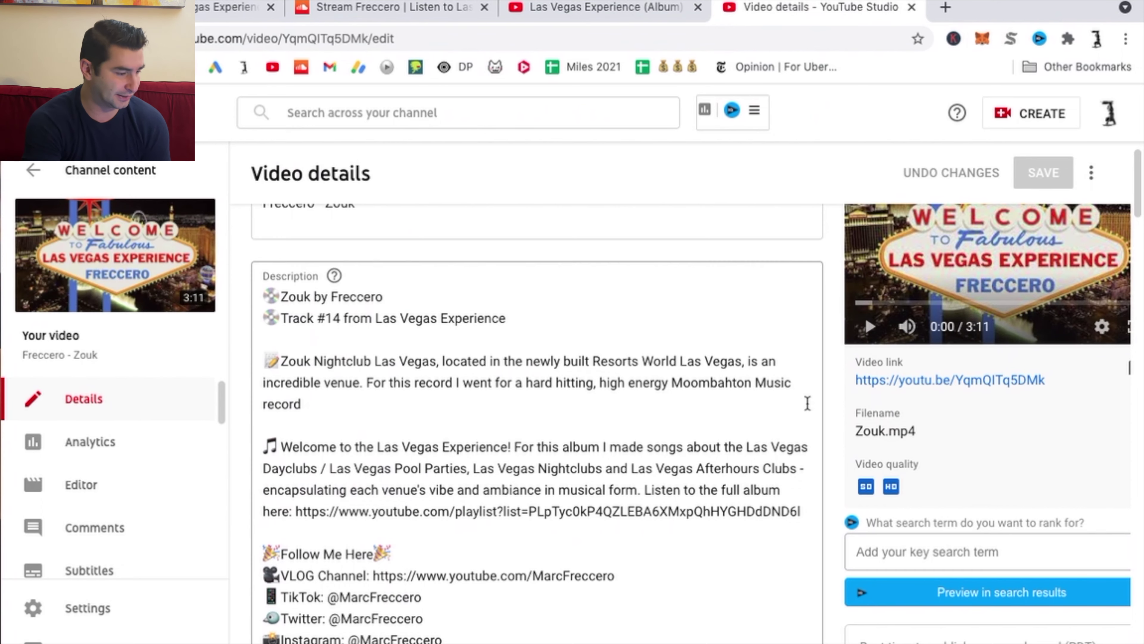
scroll(536, 424, "up", 1)
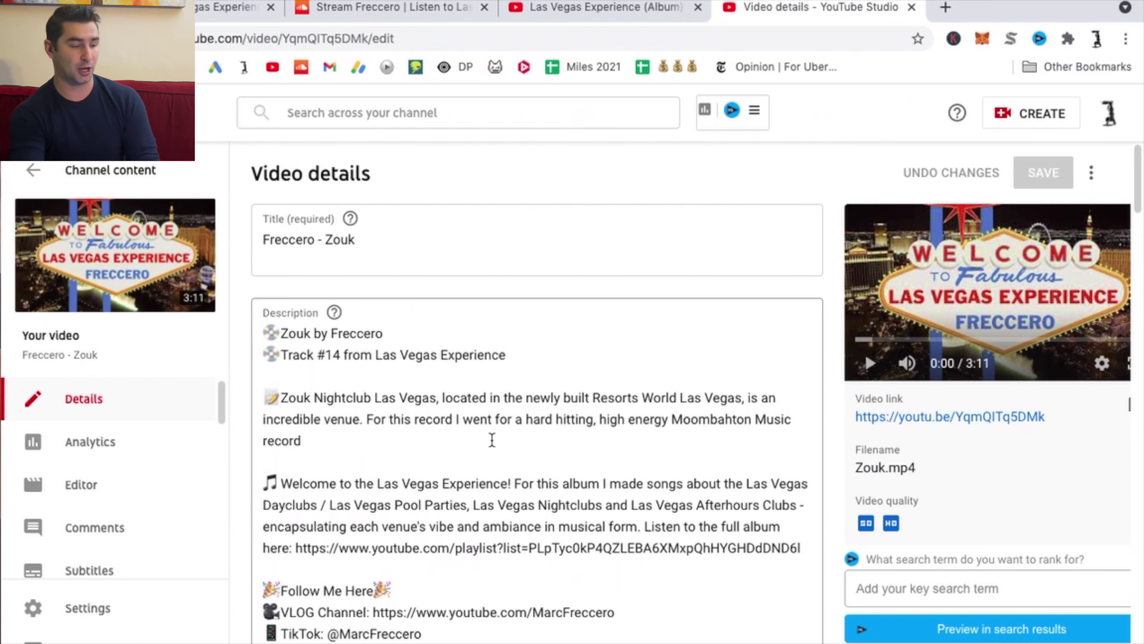
scroll(506, 440, "down", 15)
scroll(832, 420, "down", 10)
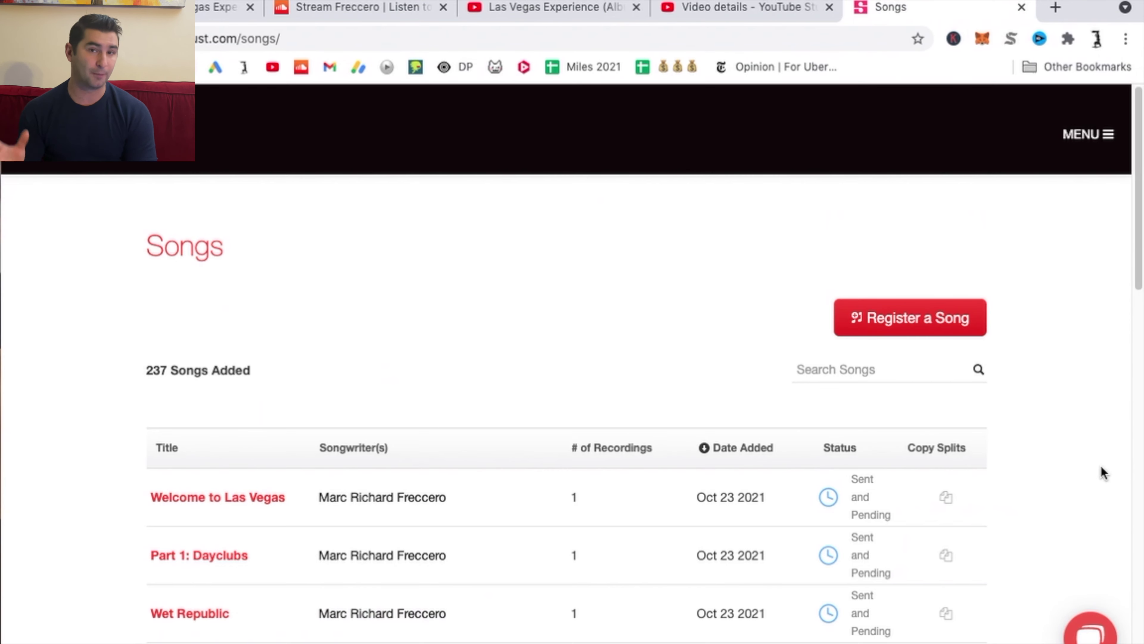
- Check that tracks such as Wet Republic, Elia and XS are marked Sent and Pending
scroll(1112, 397, "down", 20)
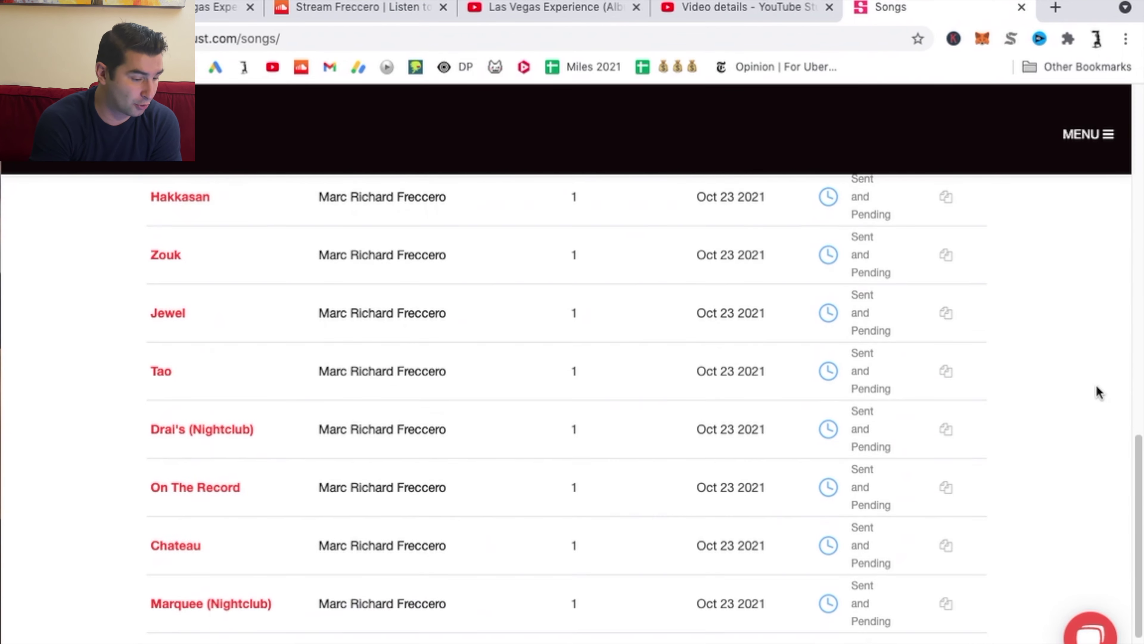
scroll(547, 376, "up", 20)
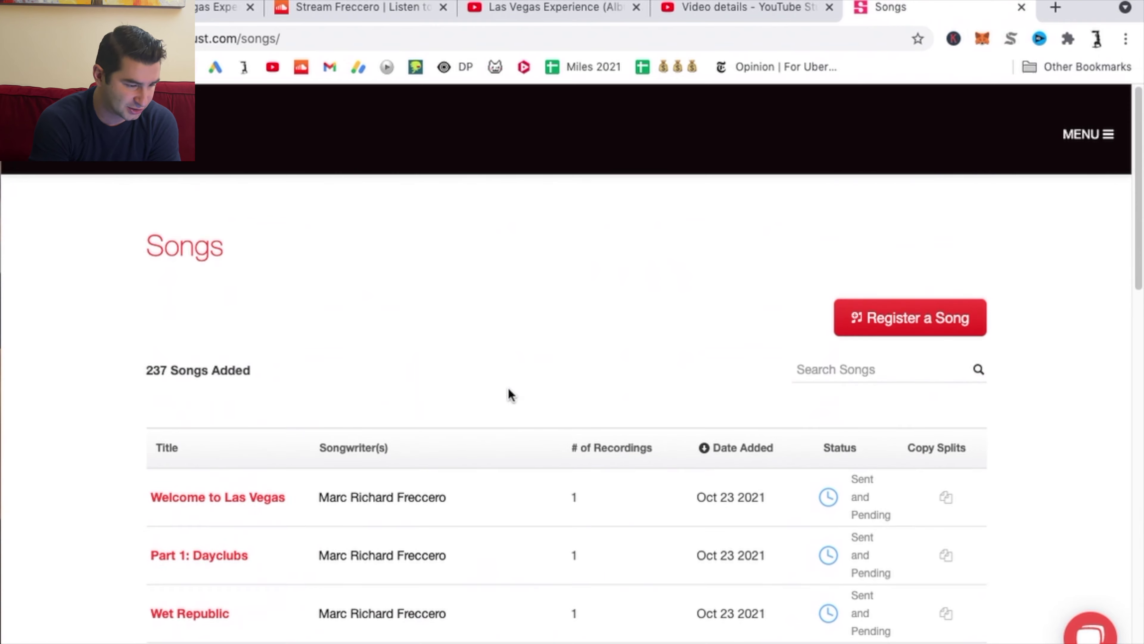
scroll(720, 397, "down", 8)
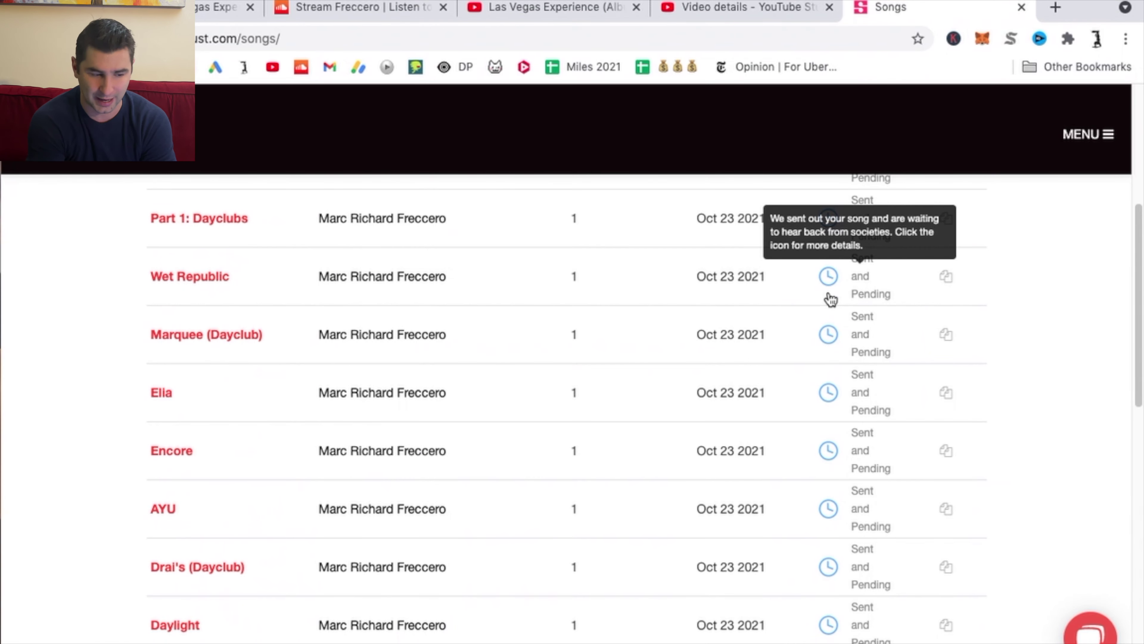
scroll(1053, 368, "up", 3)
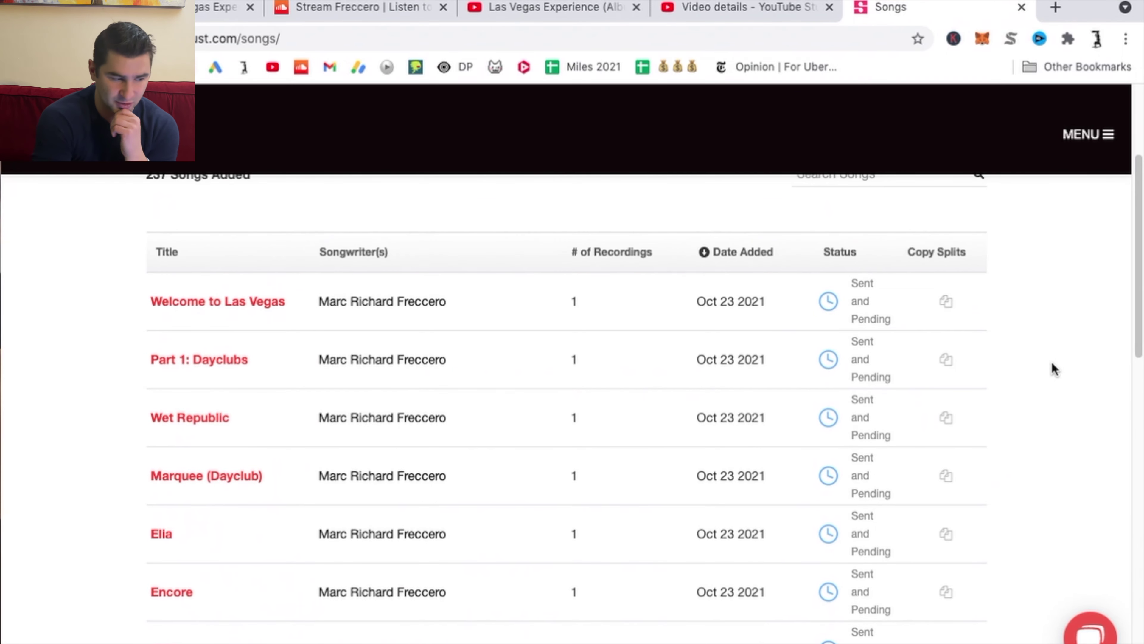
scroll(1059, 369, "down", 5)
scroll(1062, 369, "down", 1)
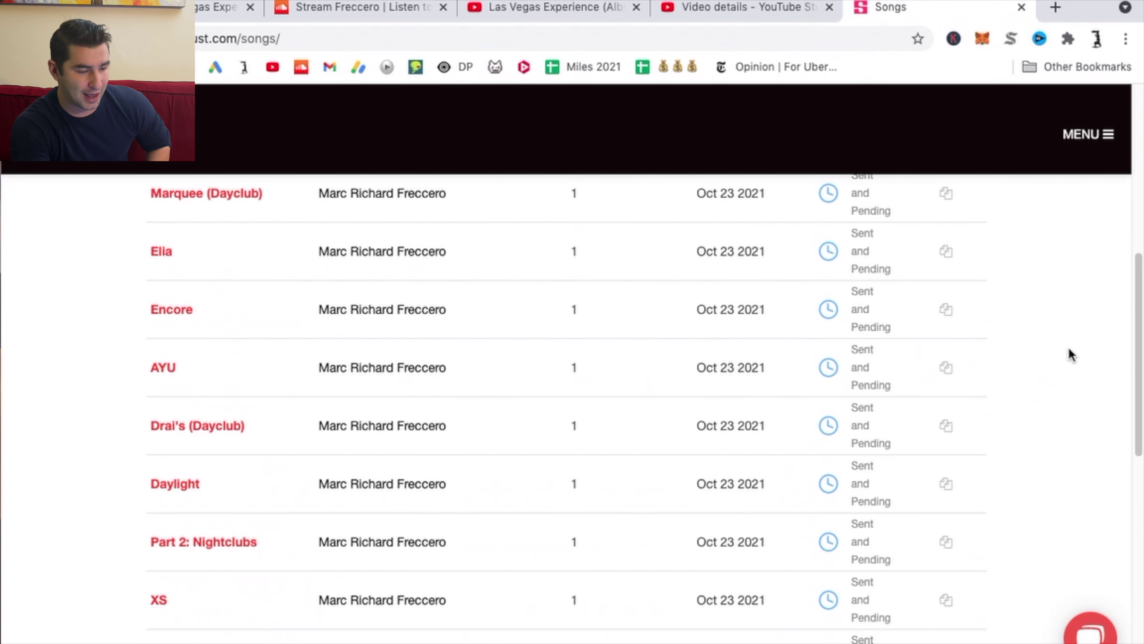
scroll(1082, 379, "up", 4)
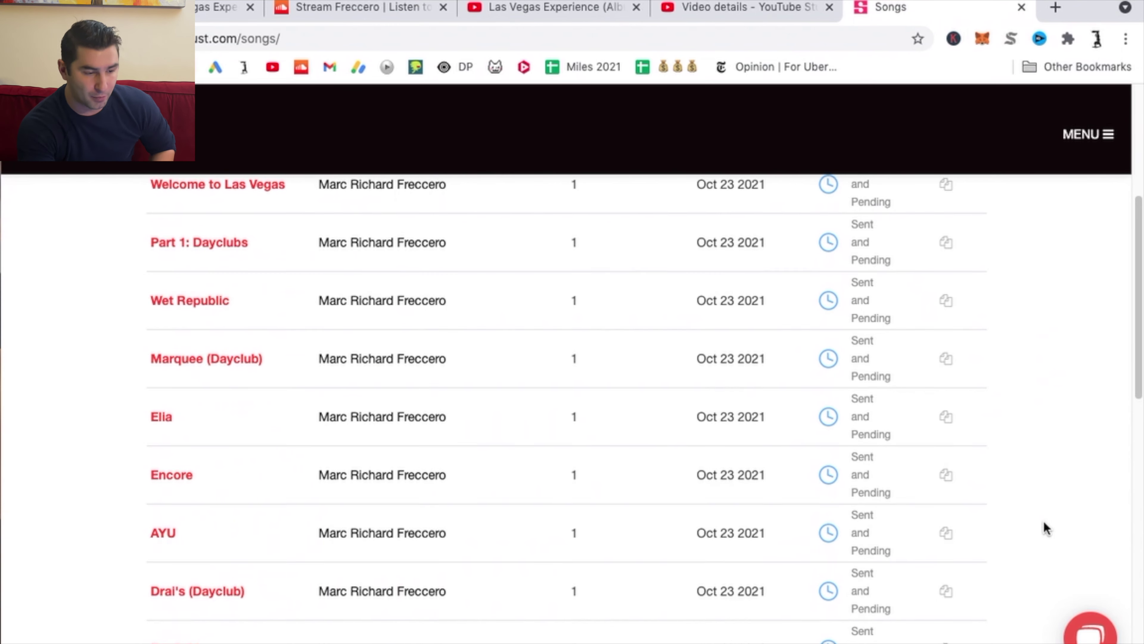
scroll(1044, 528, "up", 7)
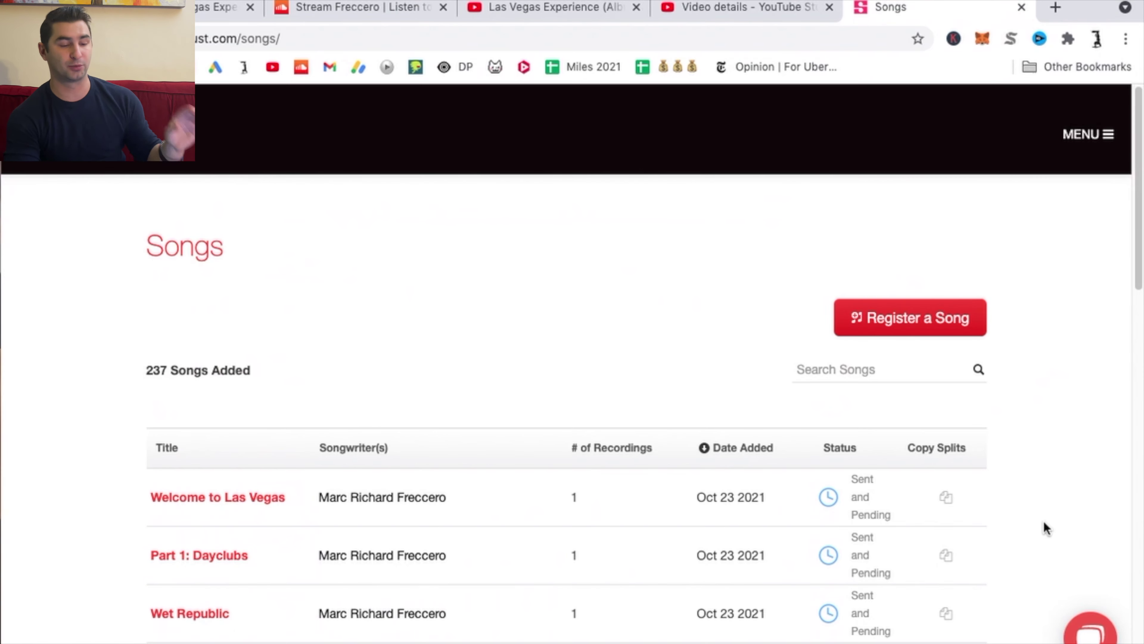